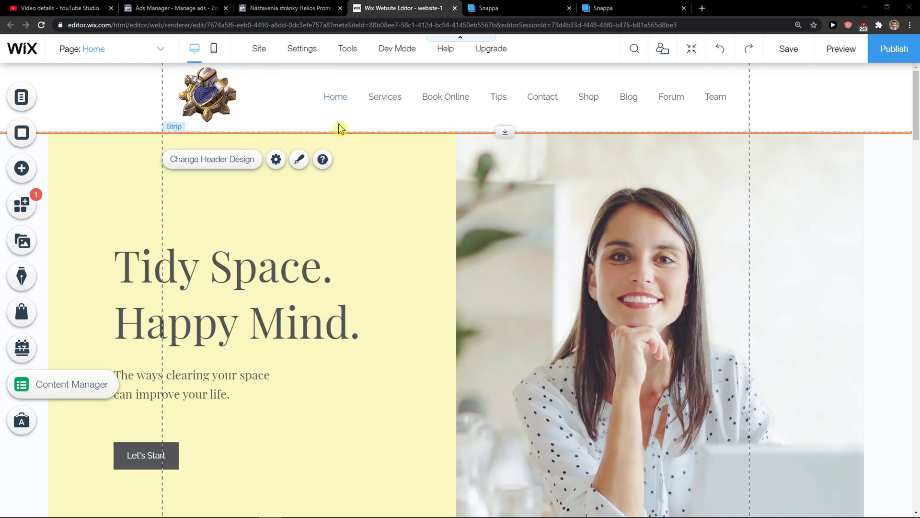
Change the site header's scroll behaviour from freezing to 'Fades out' in Header Scroll Settings.
{"action": "left_click", "coordinate": [237, 160]}
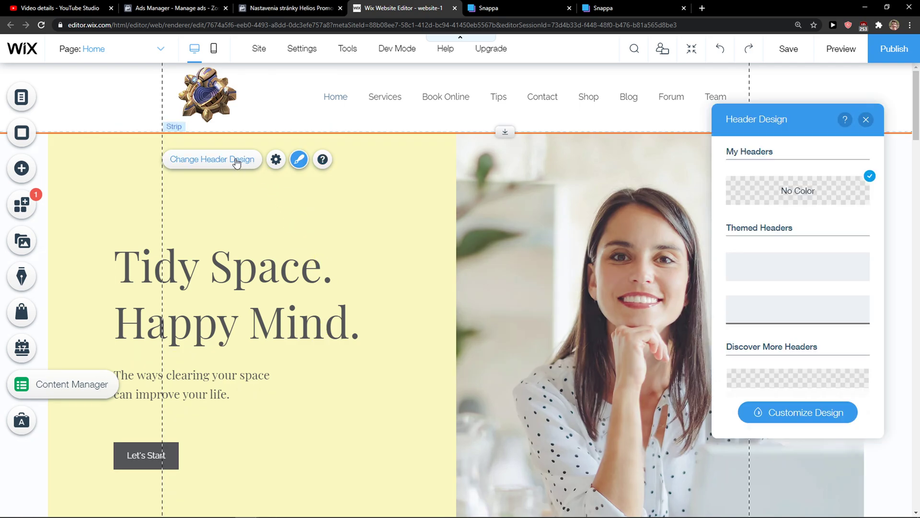
{"action": "left_click", "coordinate": [275, 160]}
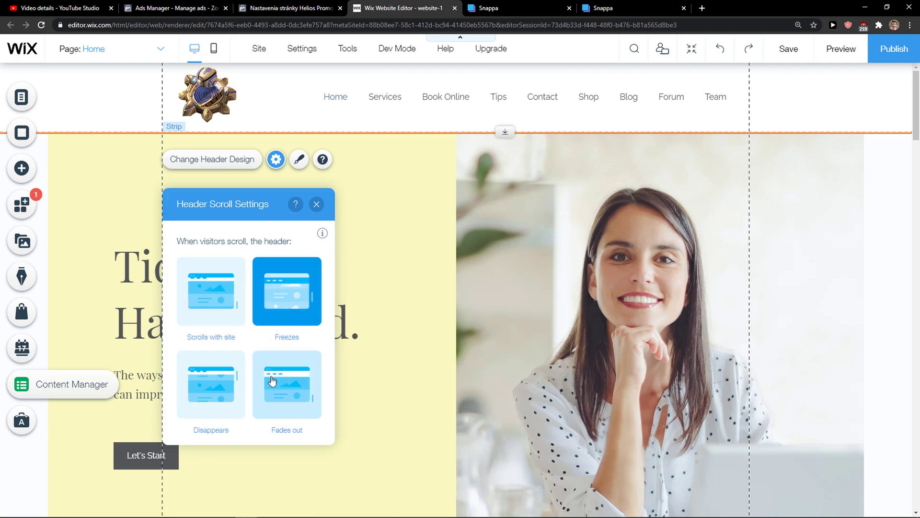
{"action": "left_click", "coordinate": [441, 238]}
{"action": "scroll", "coordinate": [288, 259], "scroll_direction": "down", "scroll_amount": 1}
{"action": "scroll", "coordinate": [289, 259], "scroll_direction": "up", "scroll_amount": 1}
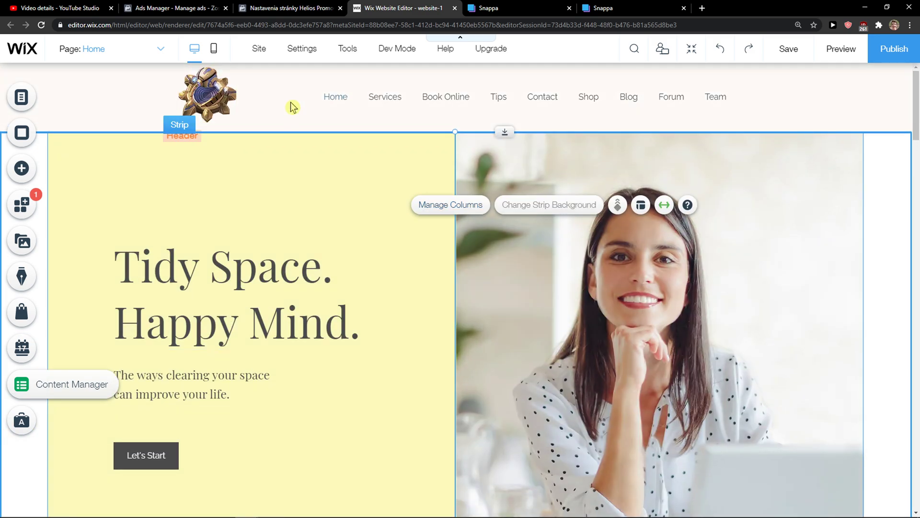
{"action": "left_click", "coordinate": [281, 116]}
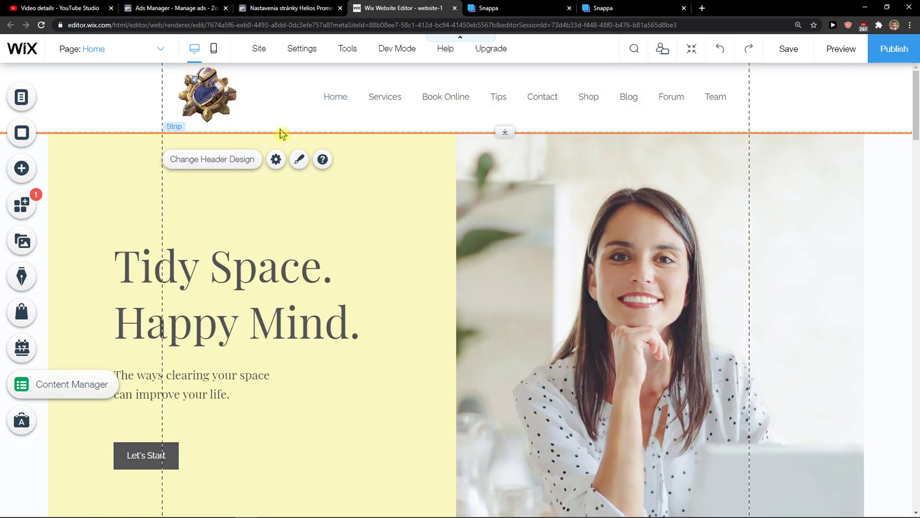
{"action": "left_click", "coordinate": [276, 160]}
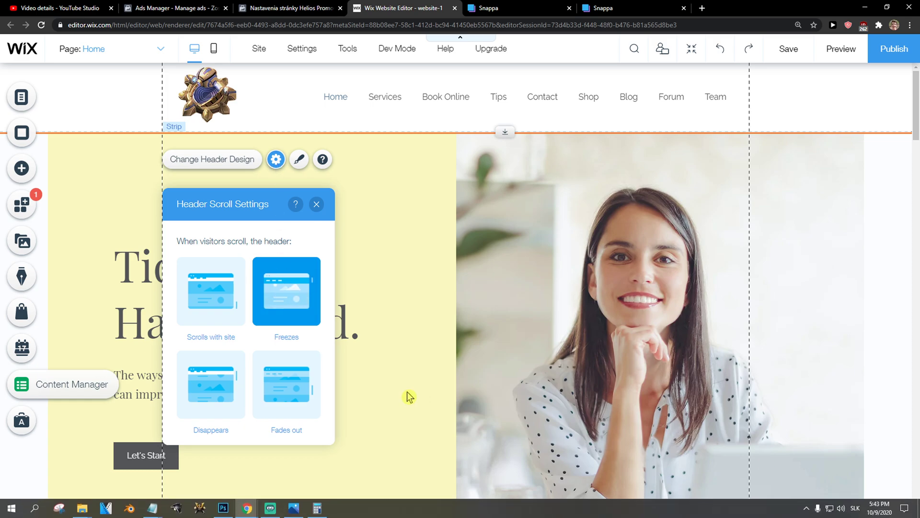
{"action": "left_click", "coordinate": [311, 388]}
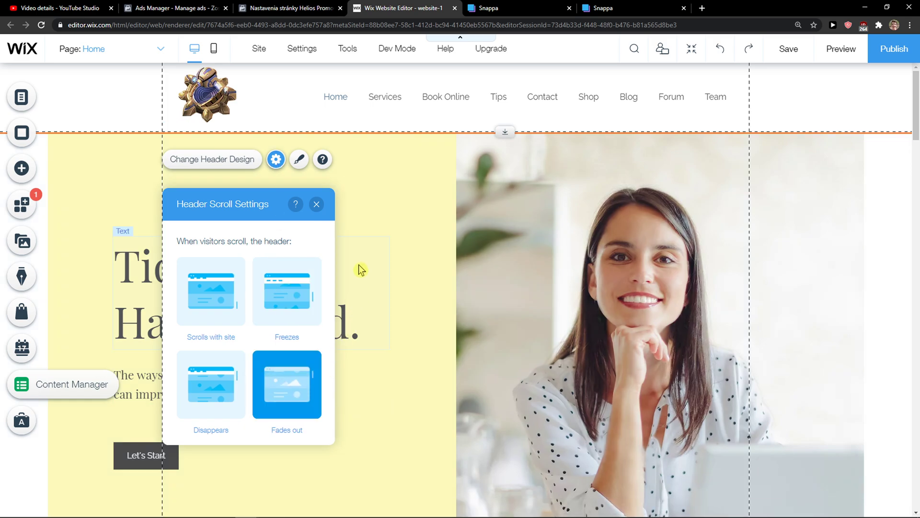
{"action": "left_click", "coordinate": [410, 197]}
{"action": "scroll", "coordinate": [409, 197], "scroll_direction": "down", "scroll_amount": 1}
{"action": "scroll", "coordinate": [409, 197], "scroll_direction": "down", "scroll_amount": 3}
{"action": "scroll", "coordinate": [409, 197], "scroll_direction": "up", "scroll_amount": 4}
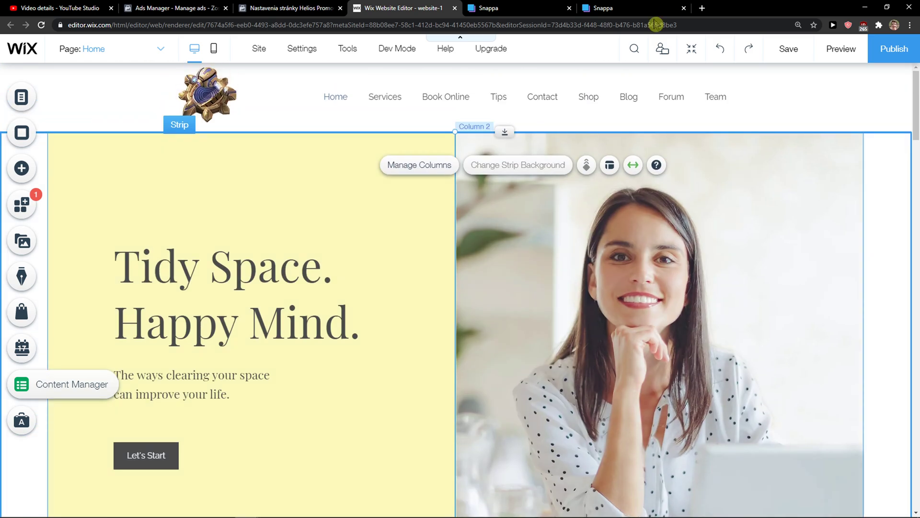
{"action": "left_click", "coordinate": [702, 8]}
{"action": "key", "text": "ctrl+w"}
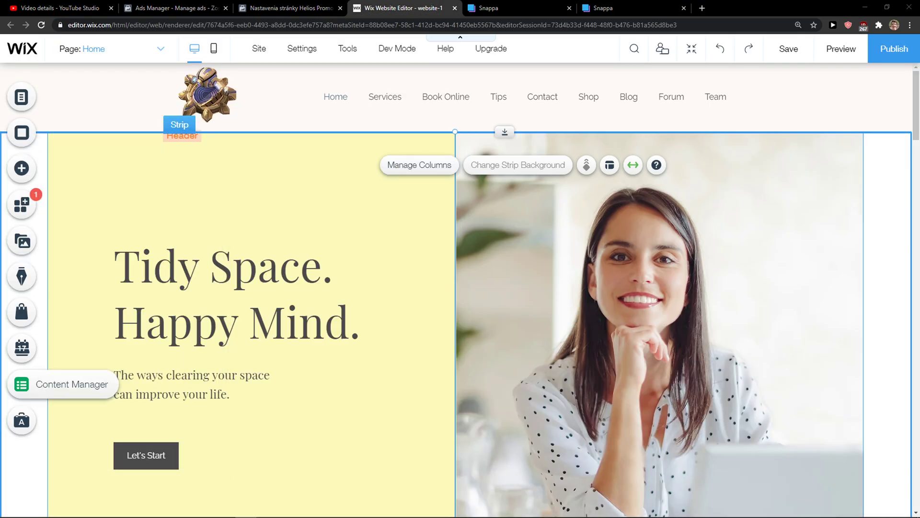
{"action": "left_click", "coordinate": [335, 120]}
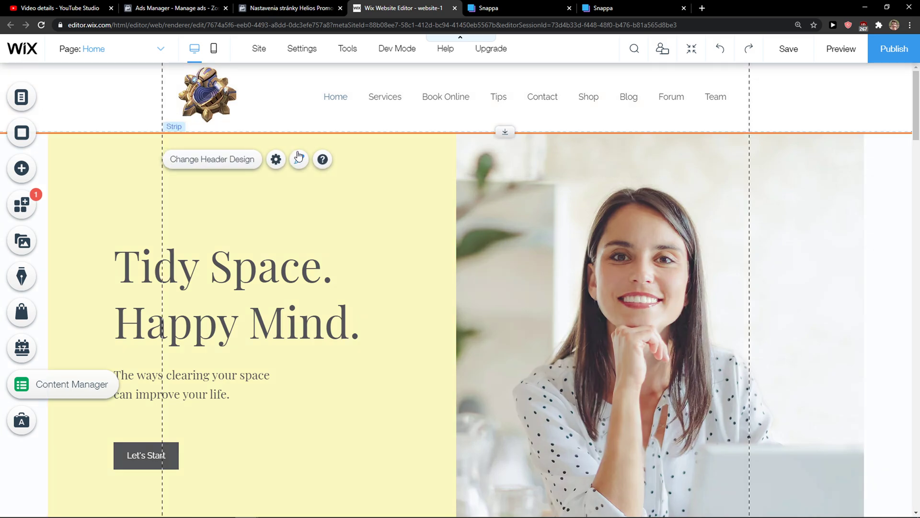
{"action": "left_click", "coordinate": [276, 159]}
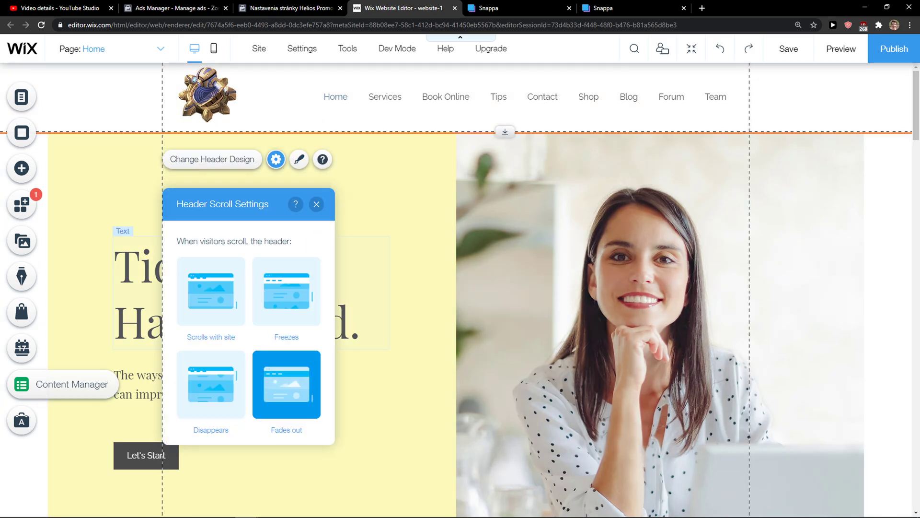